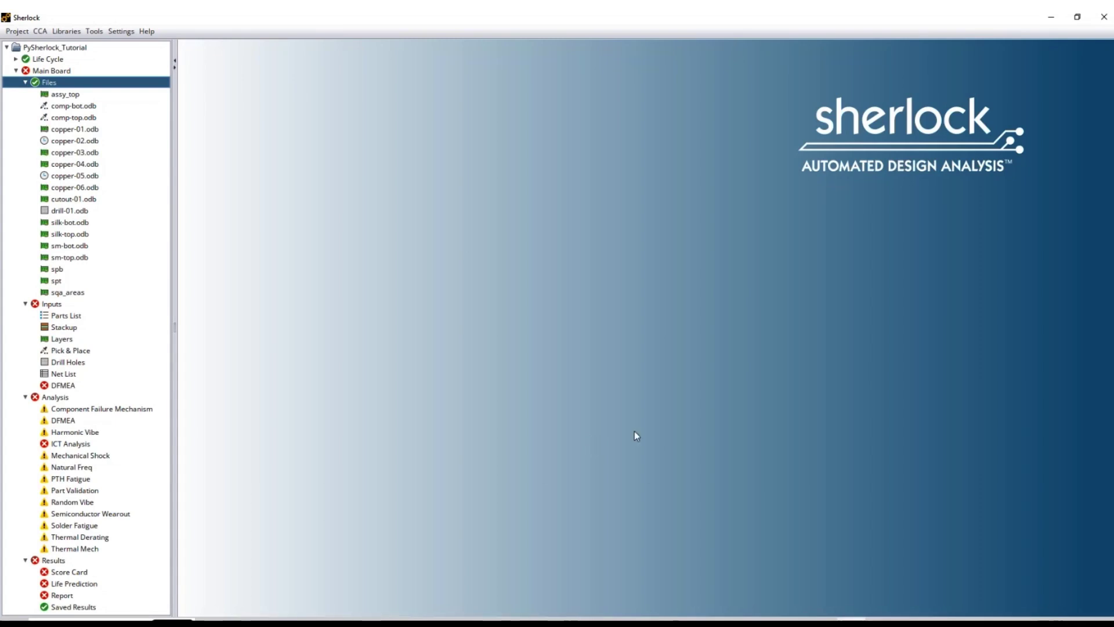
Show the Solder Fatigue summary under Archived Results in the PySherlock_Tutorial project.
{"action": "key", "text": "Up"}
{"action": "key", "text": "Up"}
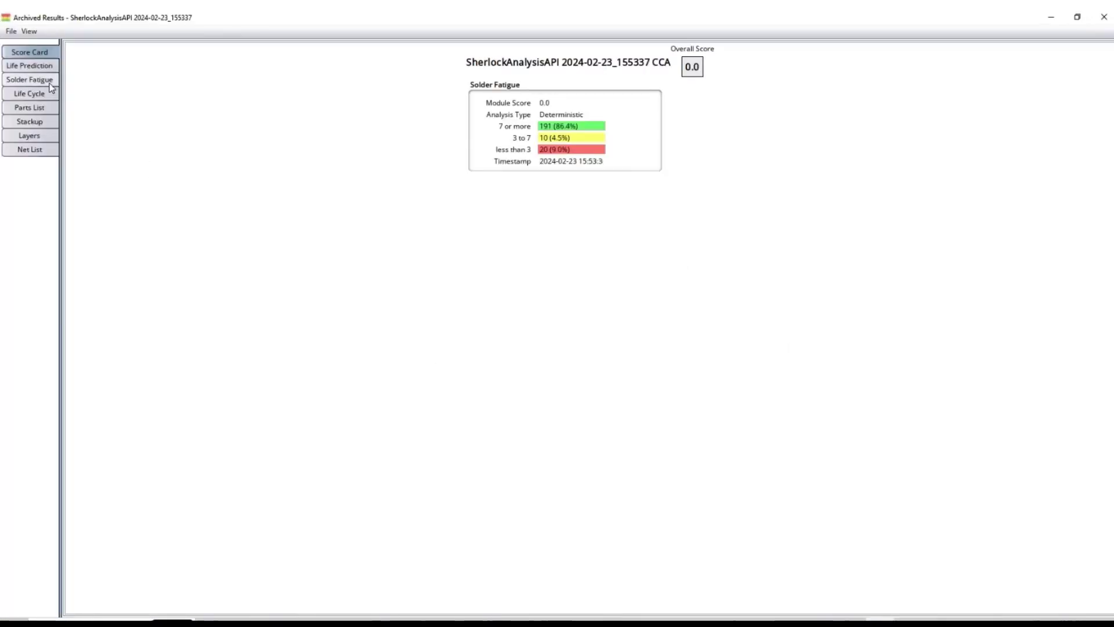
{"action": "left_click", "coordinate": [30, 79]}
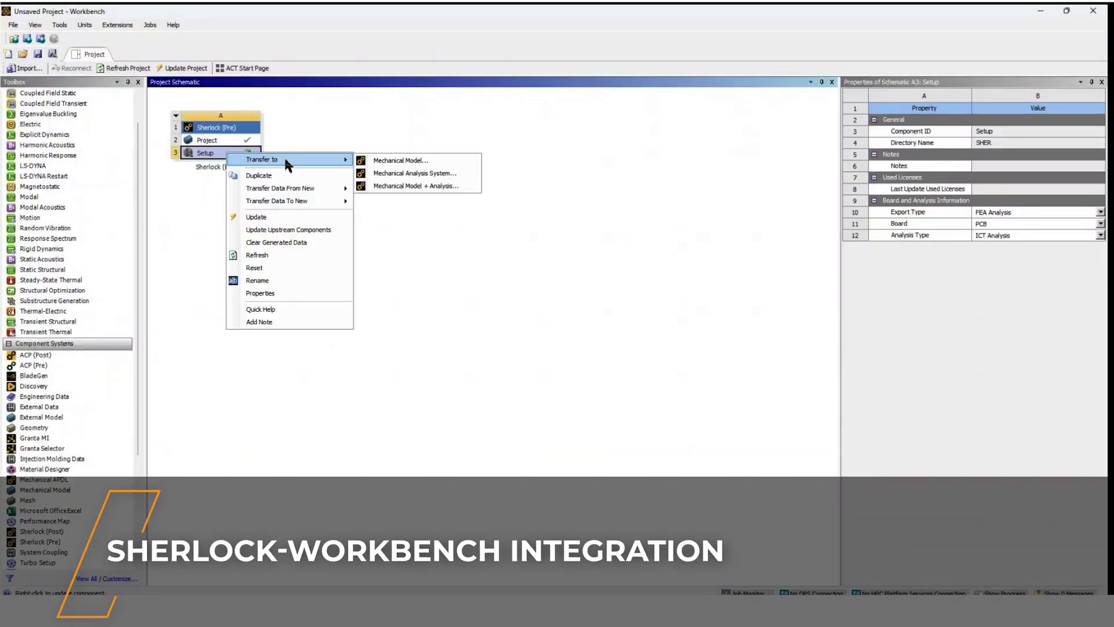
Transfer the Sherlock setup to a Mechanical Model, then link Modal and Random Vibration systems after it.
{"action": "left_click", "coordinate": [375, 163]}
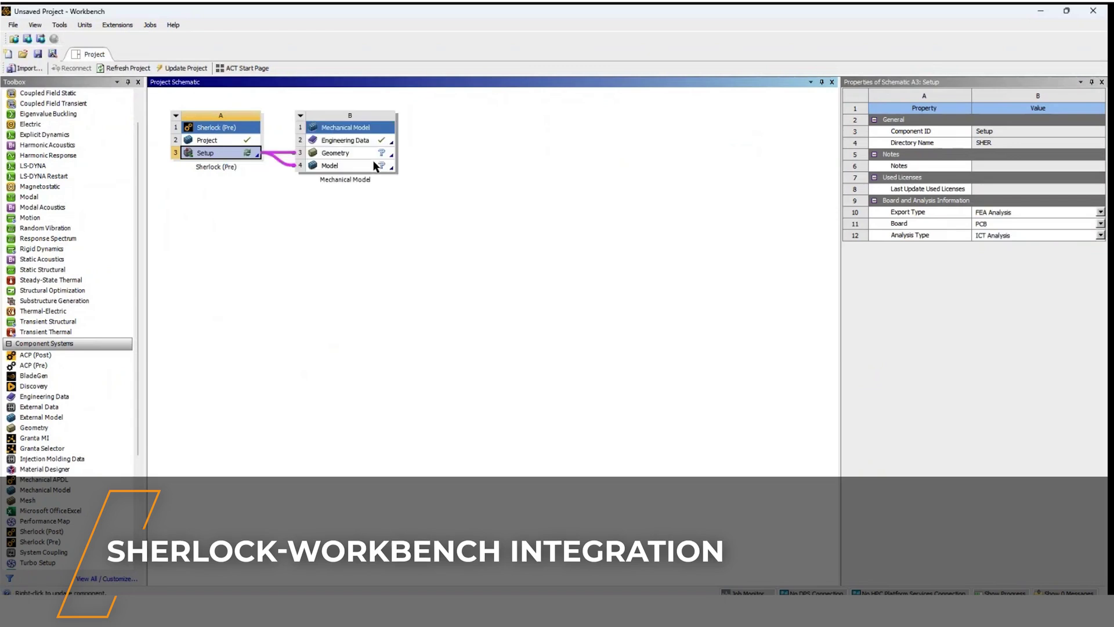
{"action": "left_click_drag", "start_coordinate": [29, 196], "coordinate": [142, 196]}
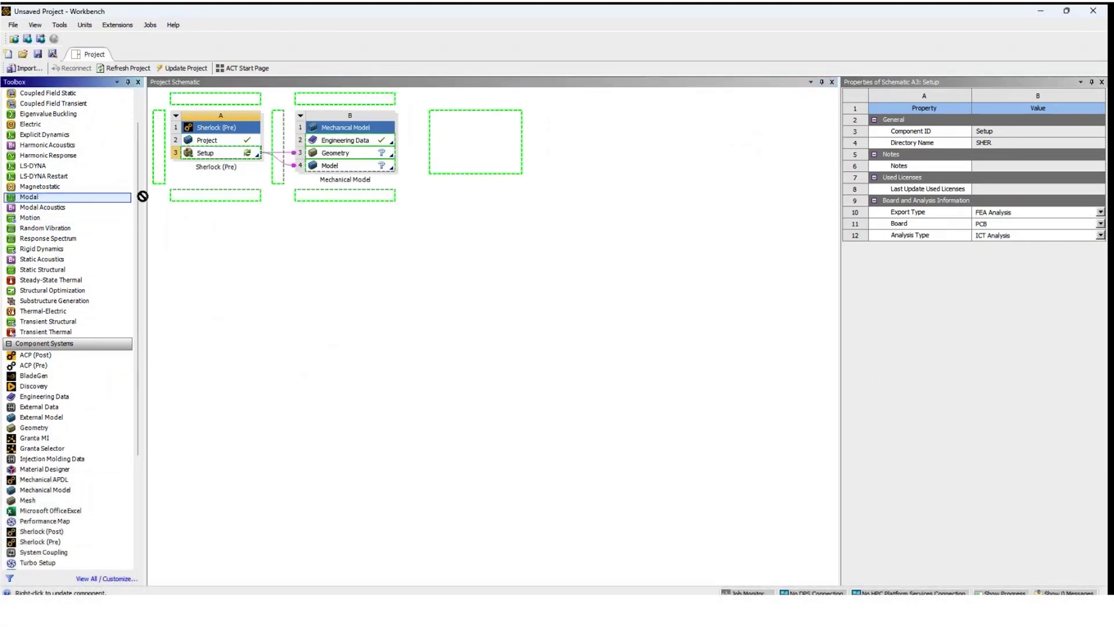
{"action": "left_click_drag", "start_coordinate": [413, 150], "coordinate": [475, 142]}
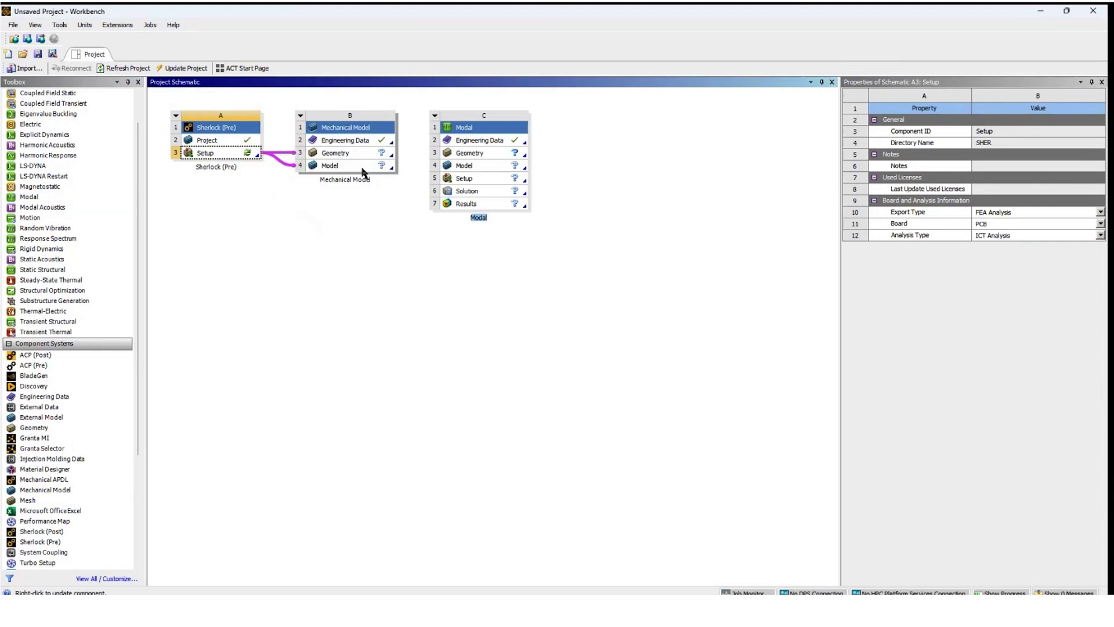
{"action": "left_click_drag", "start_coordinate": [348, 166], "coordinate": [454, 172]}
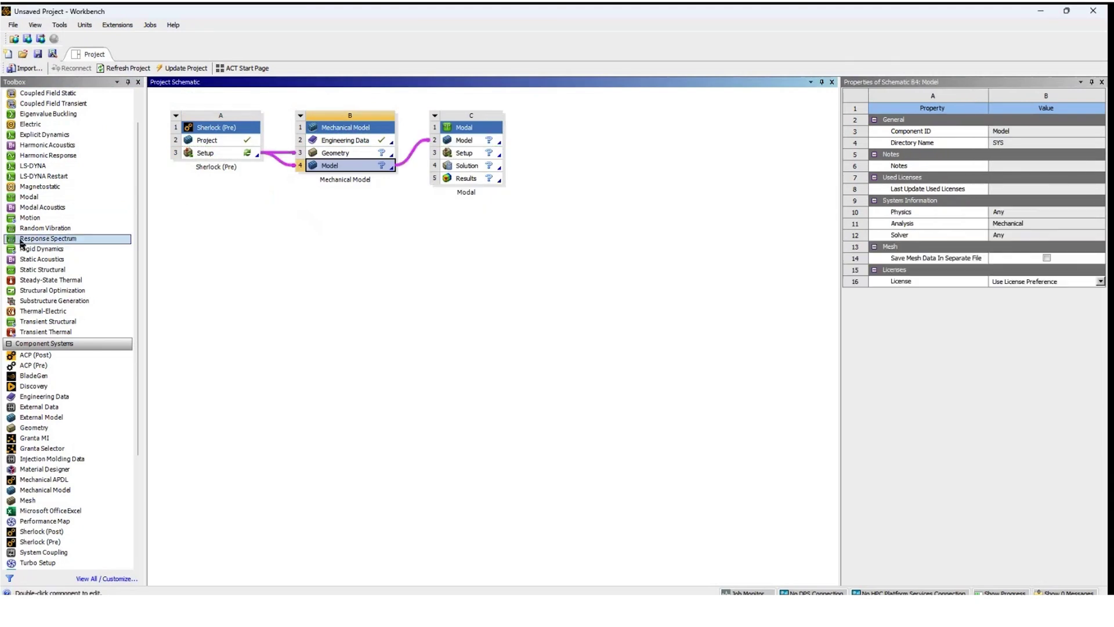
{"action": "left_click_drag", "start_coordinate": [38, 229], "coordinate": [298, 214]}
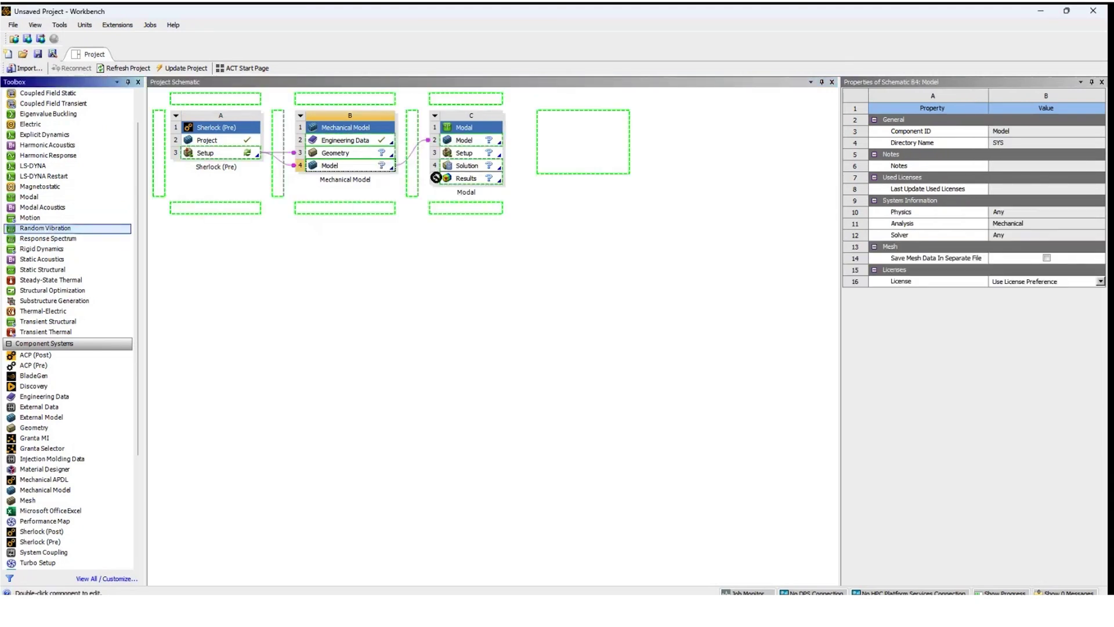
{"action": "left_click_drag", "start_coordinate": [457, 165], "coordinate": [457, 166]}
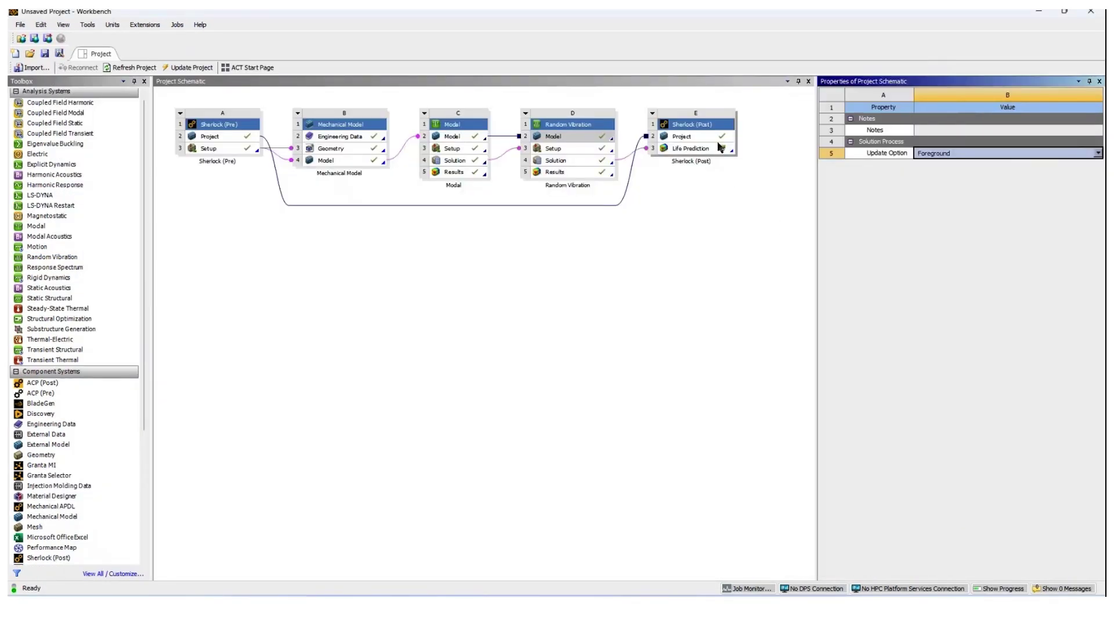
Set the Sherlock (Post) Life Prediction random vibe transform to Manual, Displace Z 20, Rotate Z 45.
{"action": "left_click", "coordinate": [692, 148]}
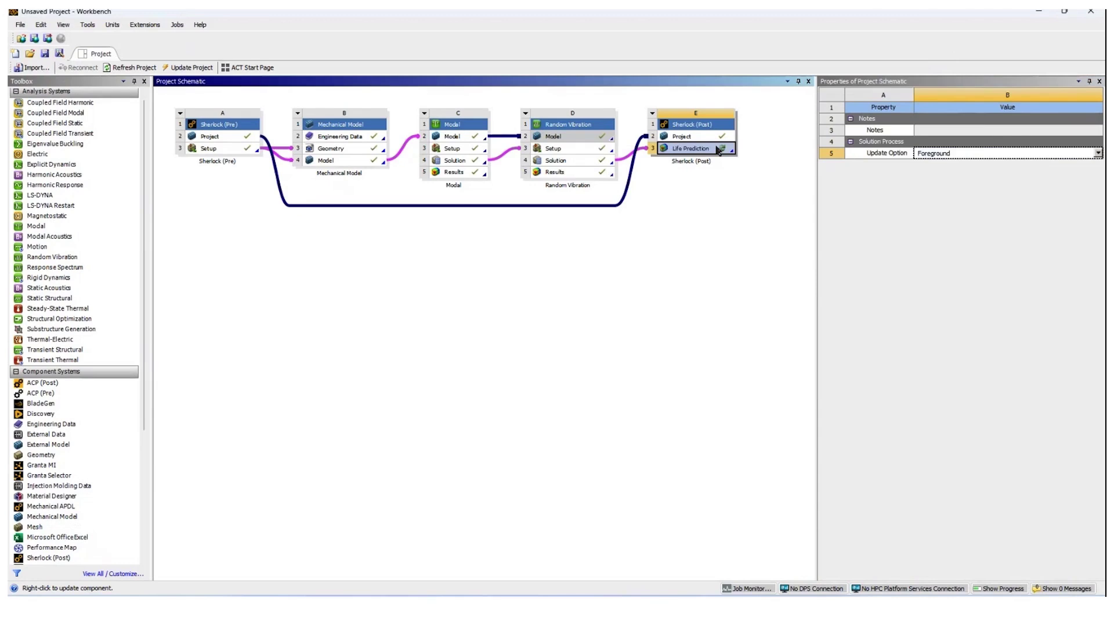
{"action": "left_click", "coordinate": [1098, 292]}
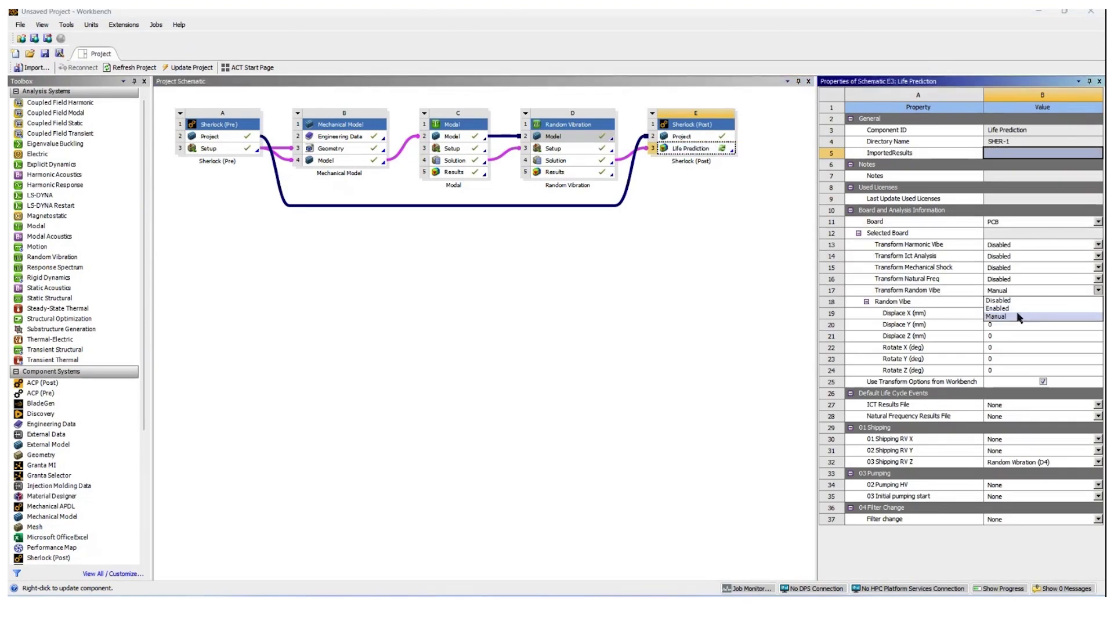
{"action": "left_click", "coordinate": [1000, 316]}
{"action": "double_click", "coordinate": [992, 337]}
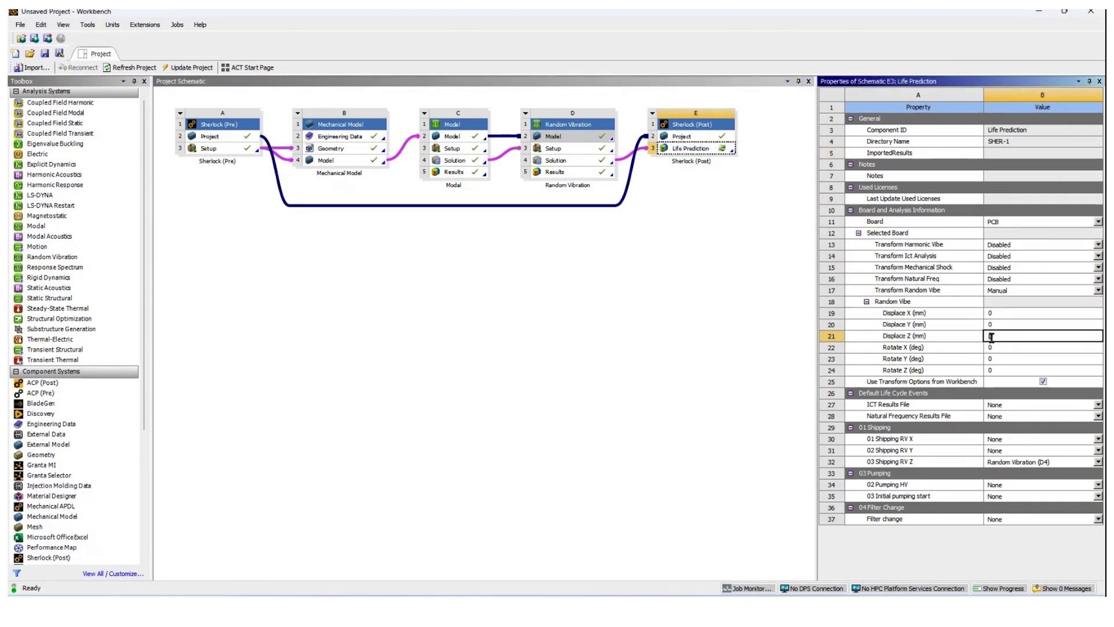
{"action": "type", "text": "2"}
{"action": "left_click", "coordinate": [994, 370]}
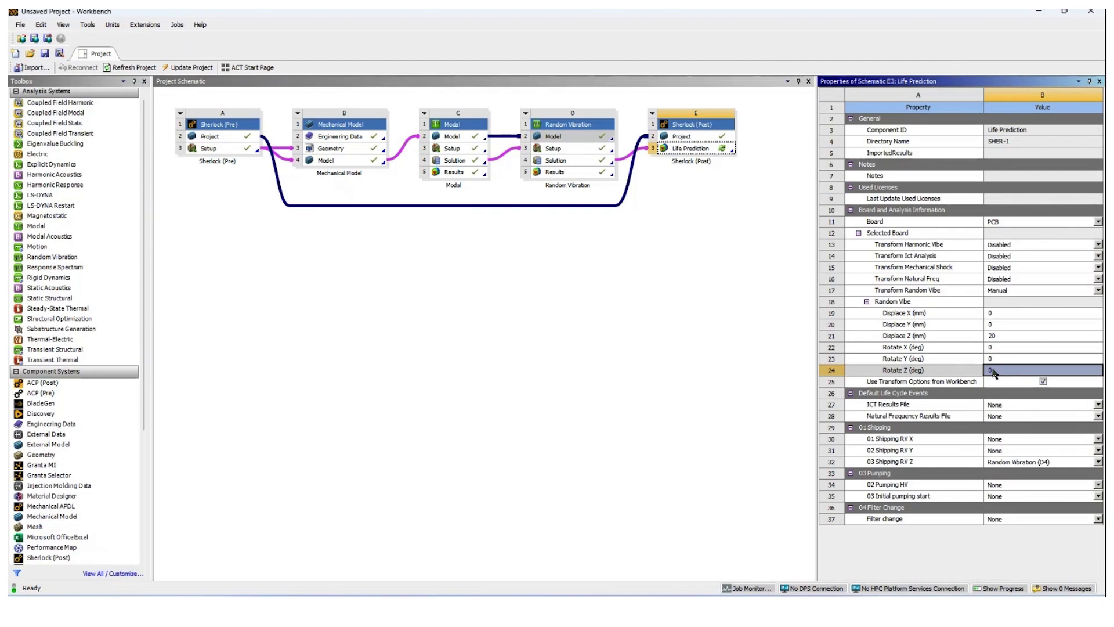
{"action": "type", "text": "45"}
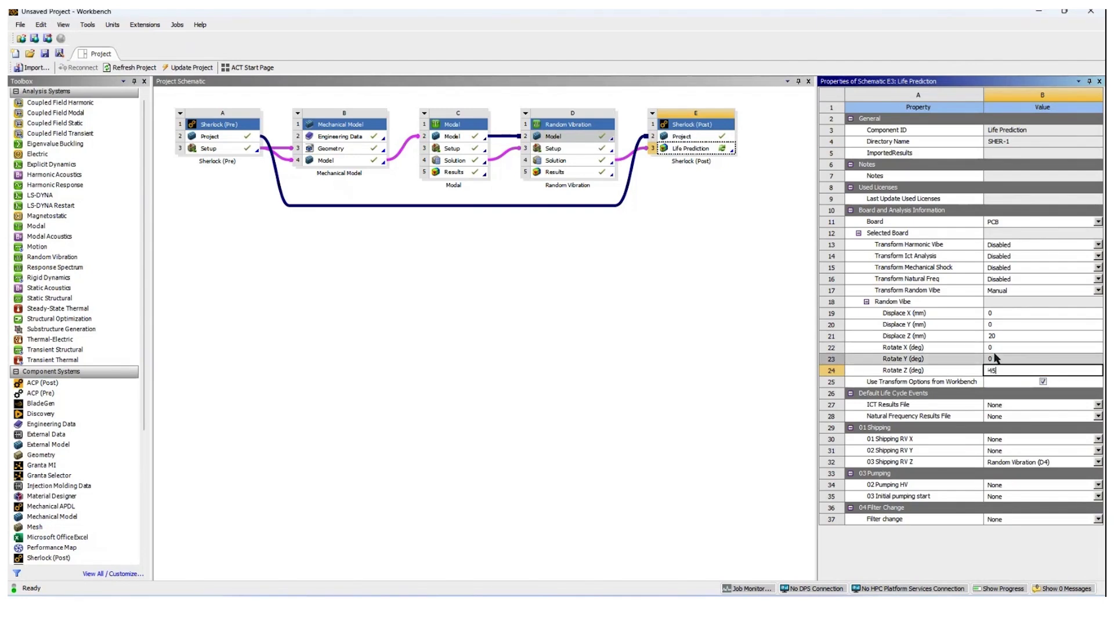
{"action": "key", "text": "Return"}
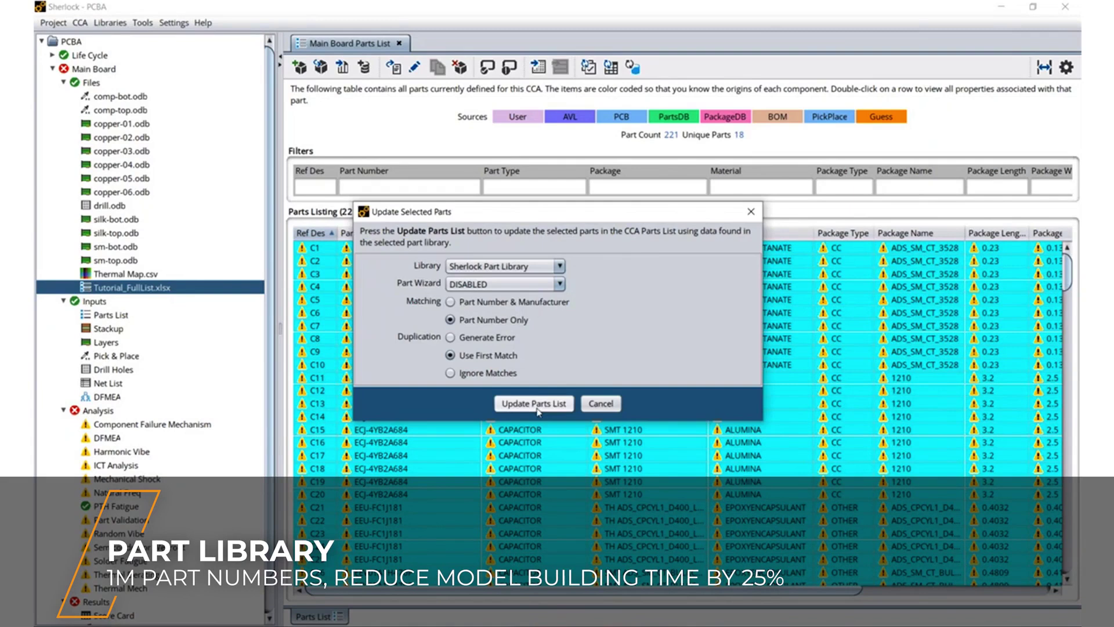
Refresh the parts from the part library, then save R158 with package length 1.6 and width 0.8.
{"action": "left_click", "coordinate": [533, 404]}
{"action": "left_click", "coordinate": [652, 342]}
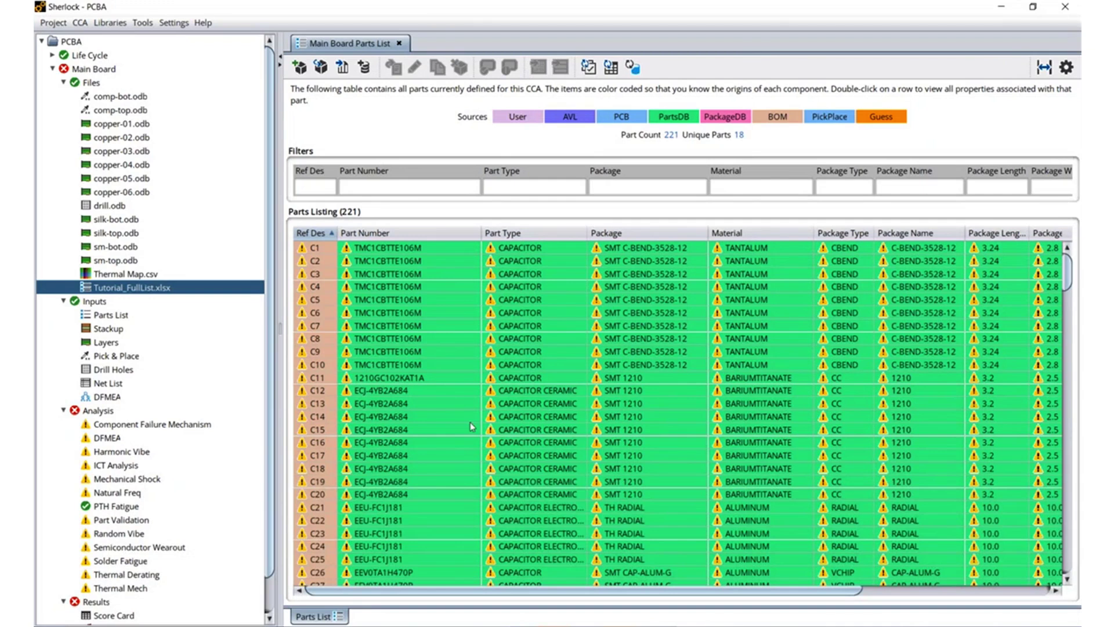
{"action": "scroll", "coordinate": [470, 426], "scroll_direction": "down", "scroll_amount": 10}
{"action": "scroll", "coordinate": [514, 401], "scroll_direction": "down", "scroll_amount": 10}
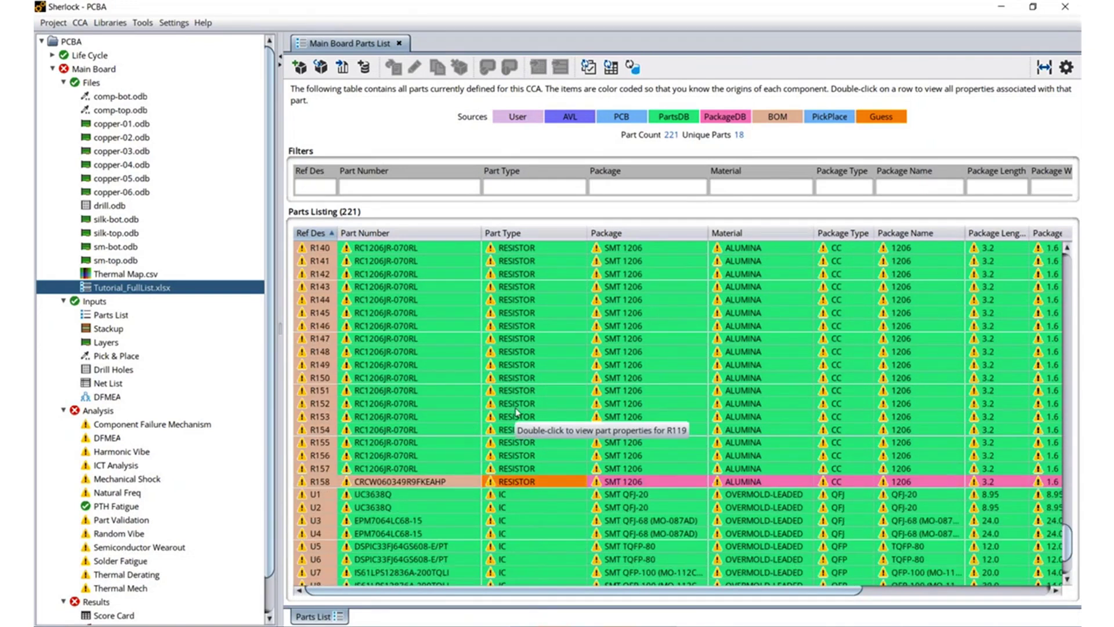
{"action": "scroll", "coordinate": [532, 372], "scroll_direction": "down", "scroll_amount": 1}
{"action": "right_click", "coordinate": [532, 371]}
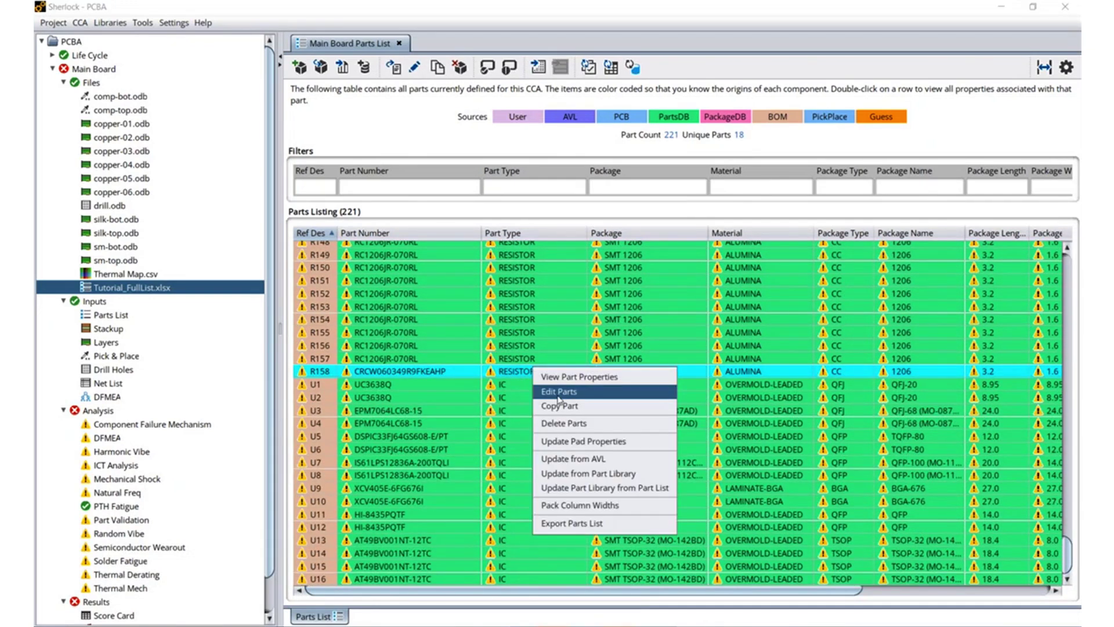
{"action": "left_click", "coordinate": [559, 390]}
{"action": "double_click", "coordinate": [427, 252]}
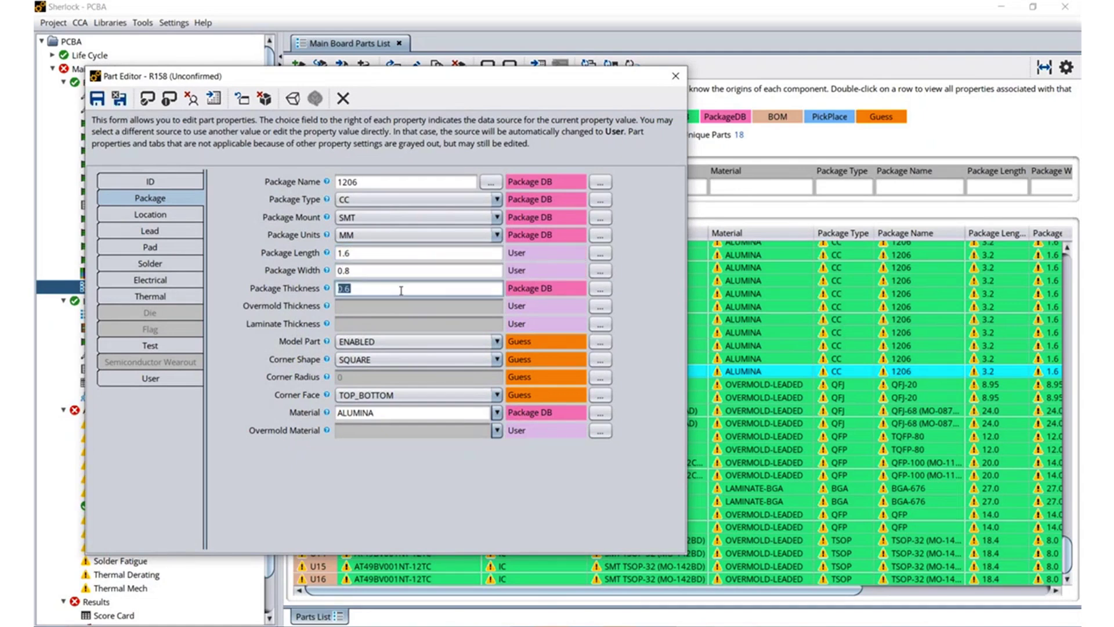
{"action": "left_click", "coordinate": [119, 98]}
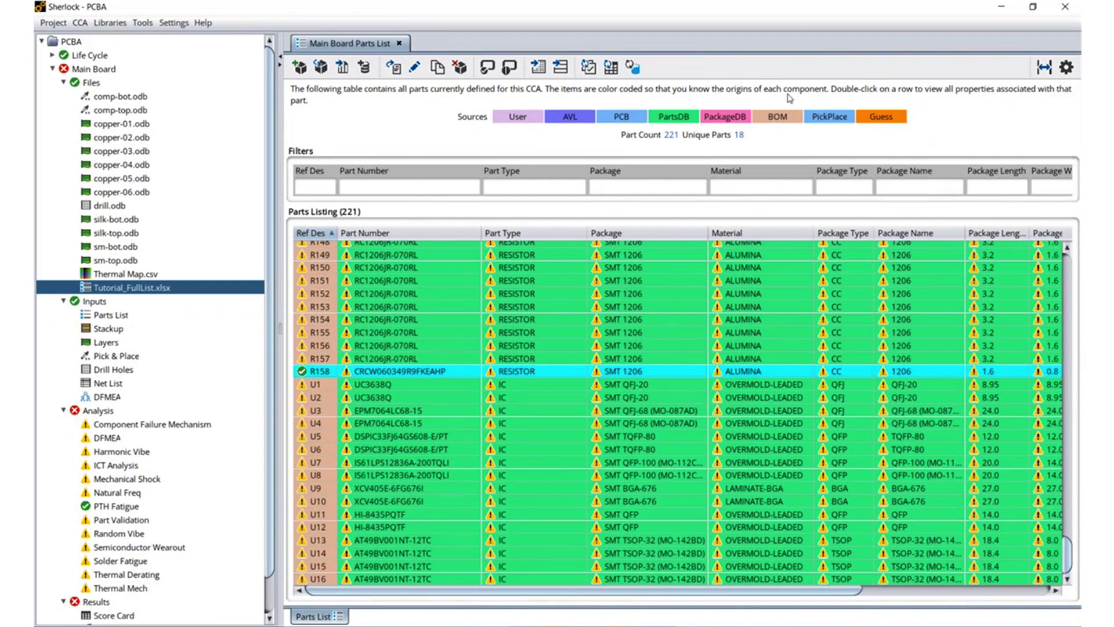
Confirm the R158 edit and use Update Part Library from Part List to add R158 to the library.
{"action": "left_click", "coordinate": [794, 352]}
{"action": "right_click", "coordinate": [433, 372]}
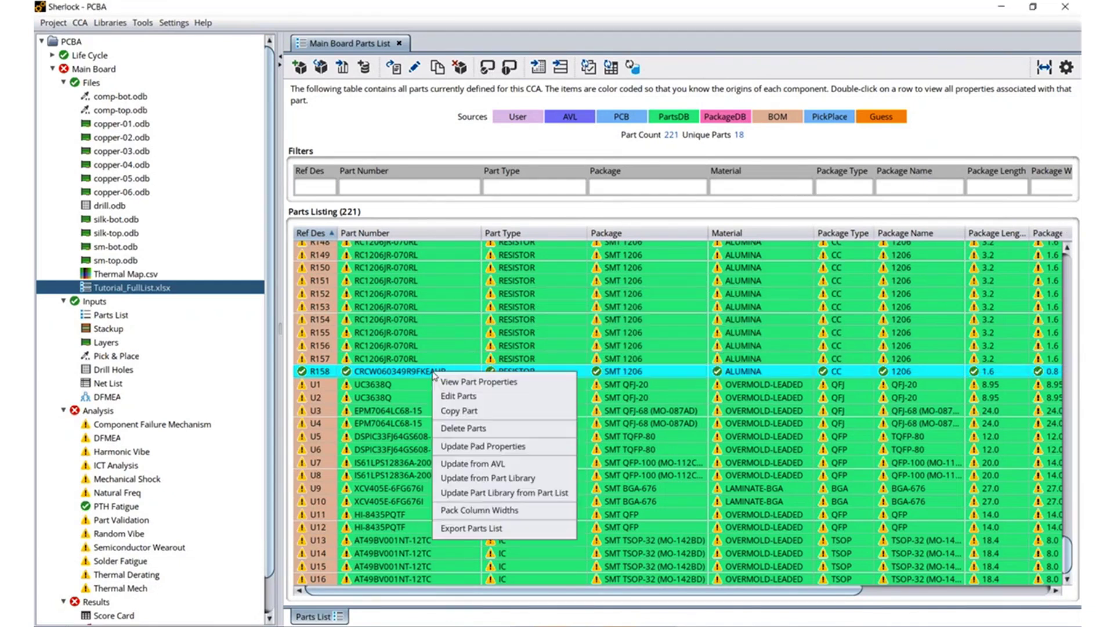
{"action": "left_click", "coordinate": [508, 494]}
{"action": "left_click", "coordinate": [532, 361]}
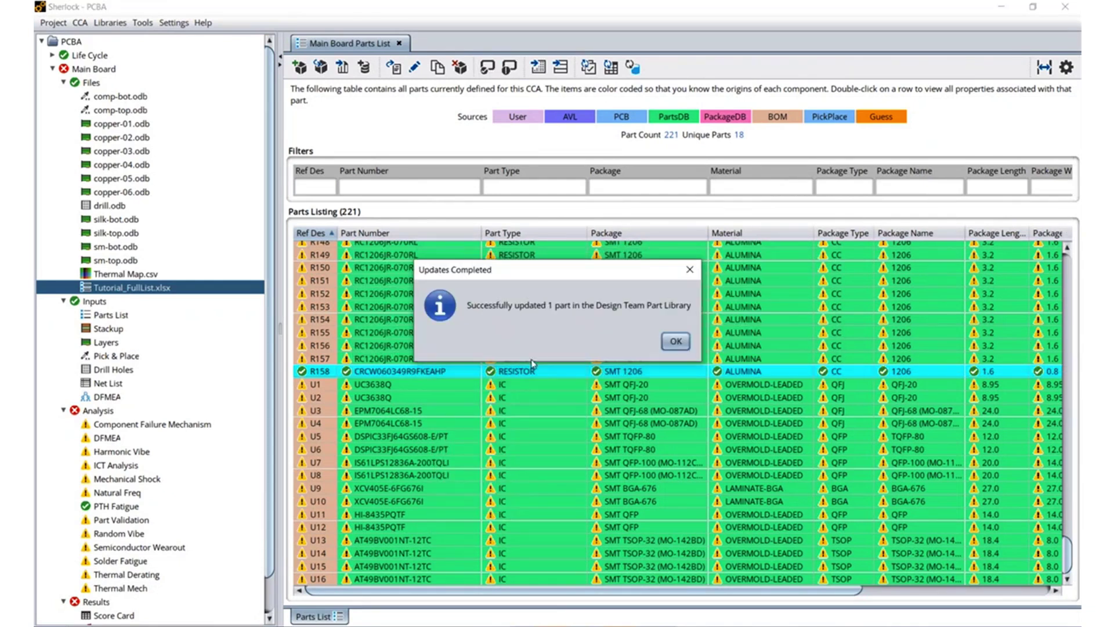
{"action": "left_click", "coordinate": [677, 341]}
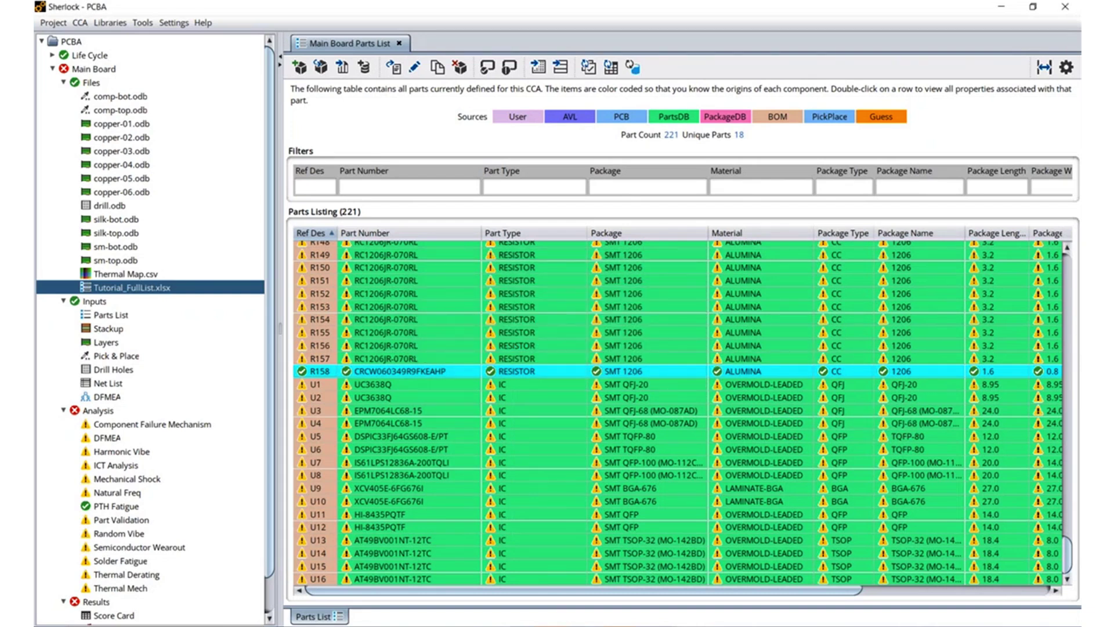